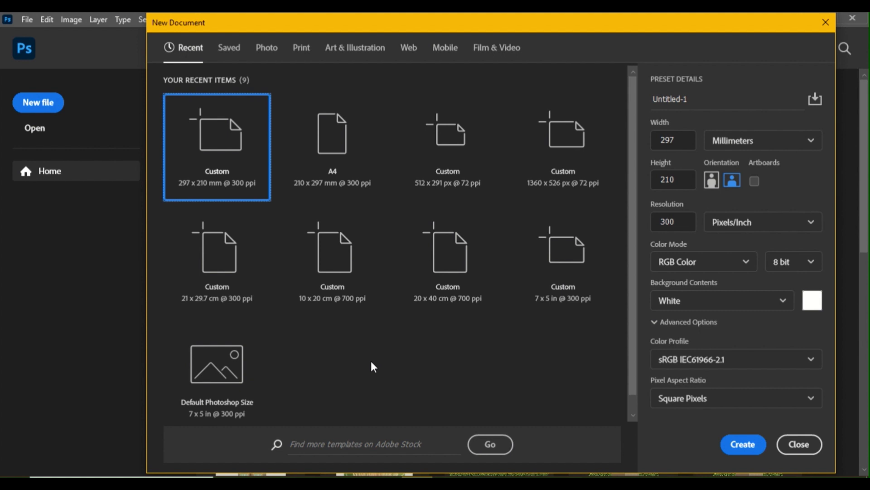
Look through the background contents options and the custom background color picker, keeping White.
{"action": "left_click", "coordinate": [778, 301]}
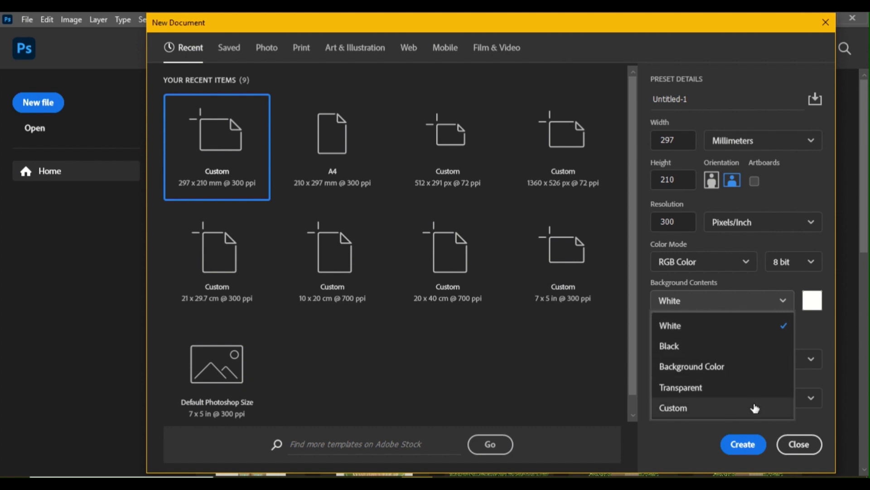
{"action": "left_click", "coordinate": [695, 326]}
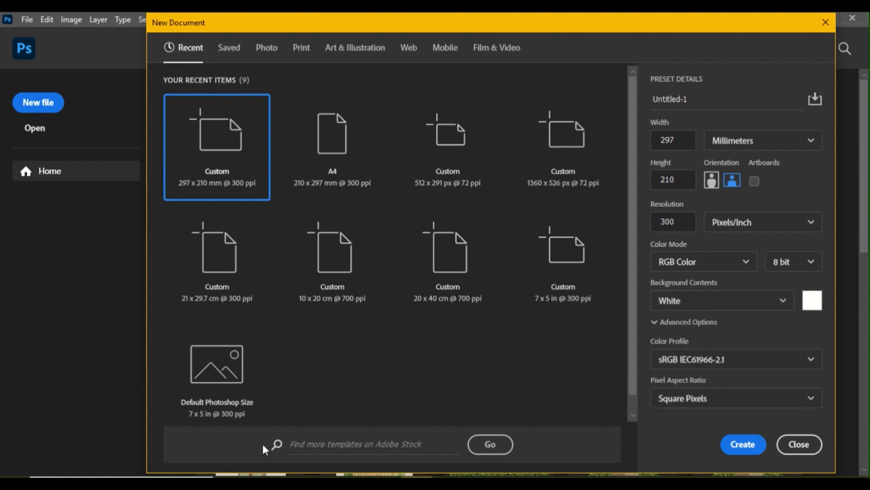
{"action": "left_click", "coordinate": [724, 308]}
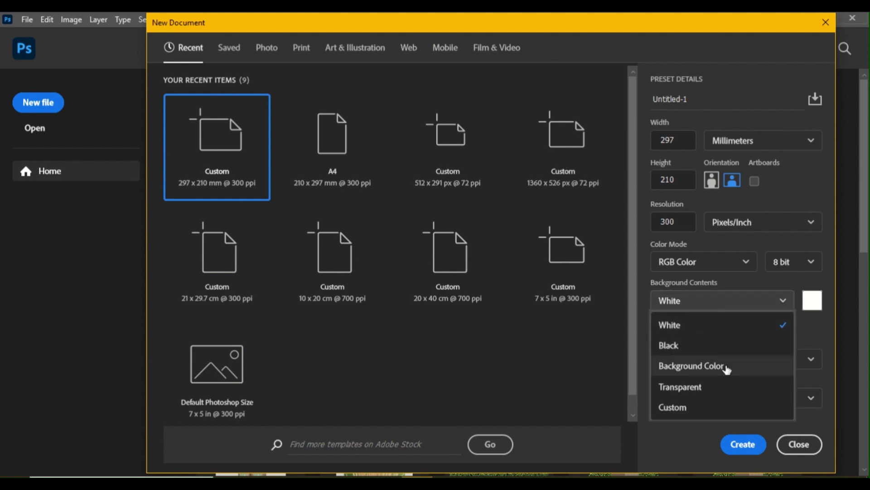
{"action": "left_click", "coordinate": [718, 408]}
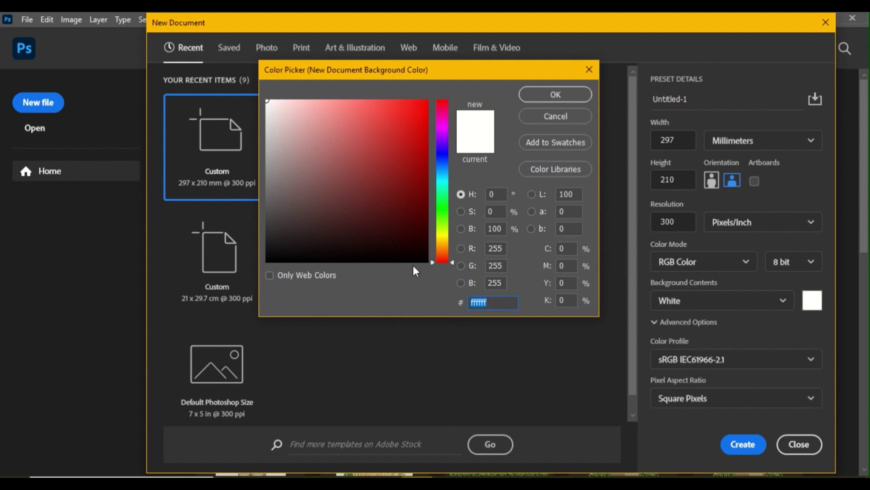
{"action": "left_click", "coordinate": [584, 71]}
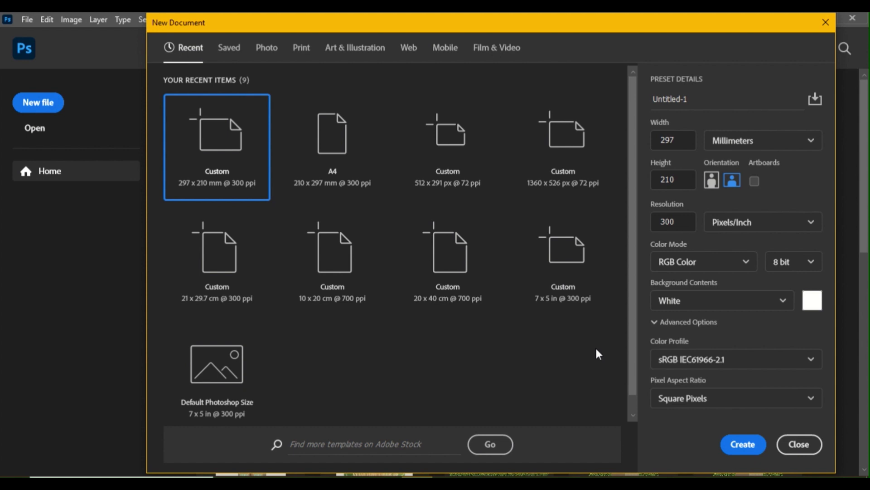
Try the Grayscale and RGB color modes for the new document, finishing with CMYK Color.
{"action": "left_click", "coordinate": [694, 271]}
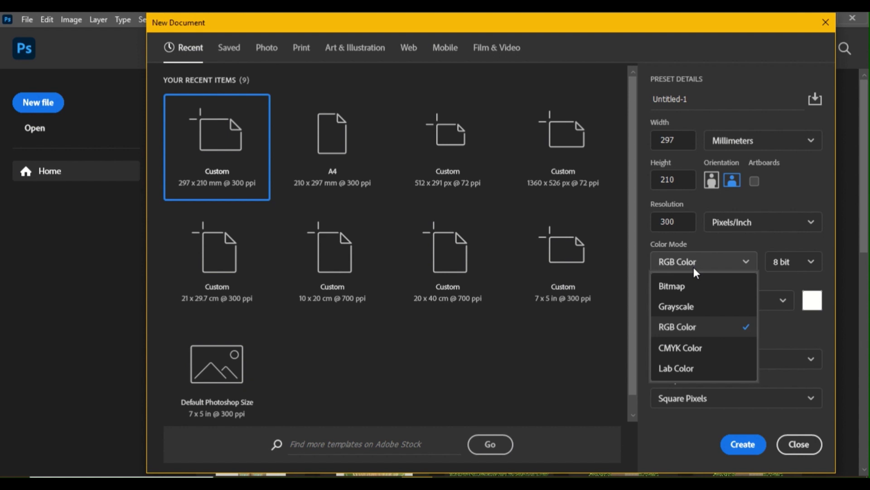
{"action": "left_click", "coordinate": [707, 350]}
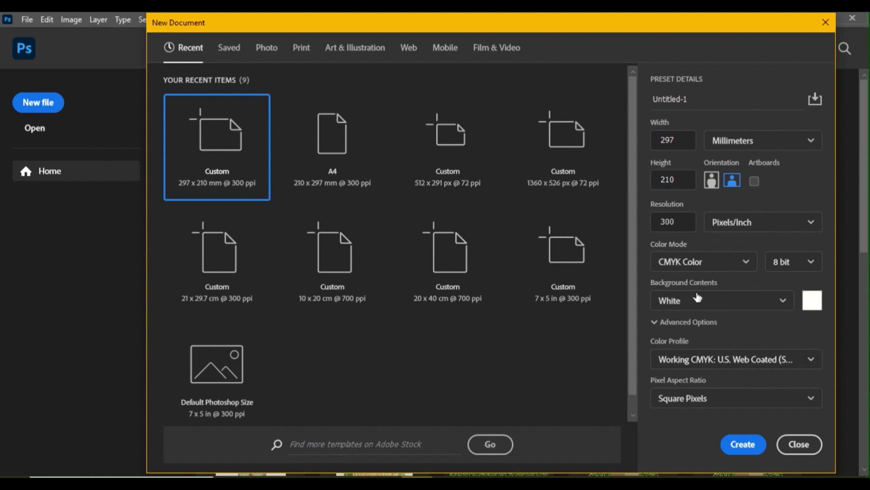
{"action": "left_click", "coordinate": [710, 273]}
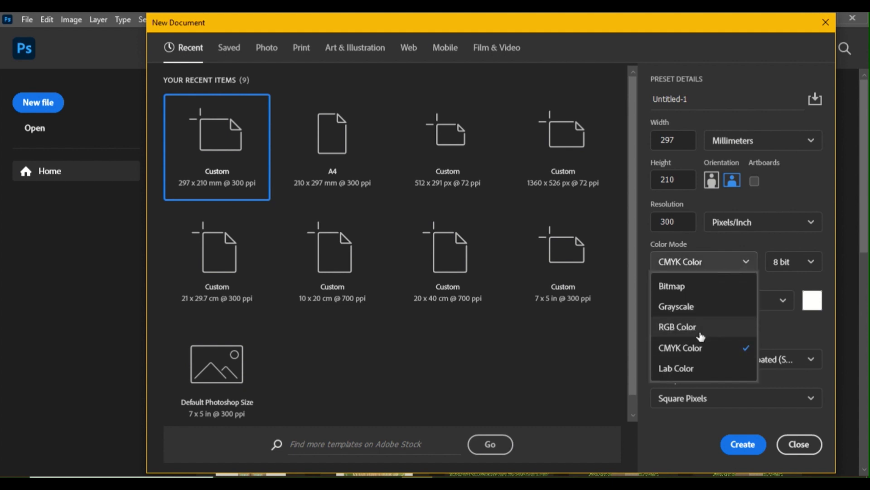
{"action": "left_click", "coordinate": [701, 307]}
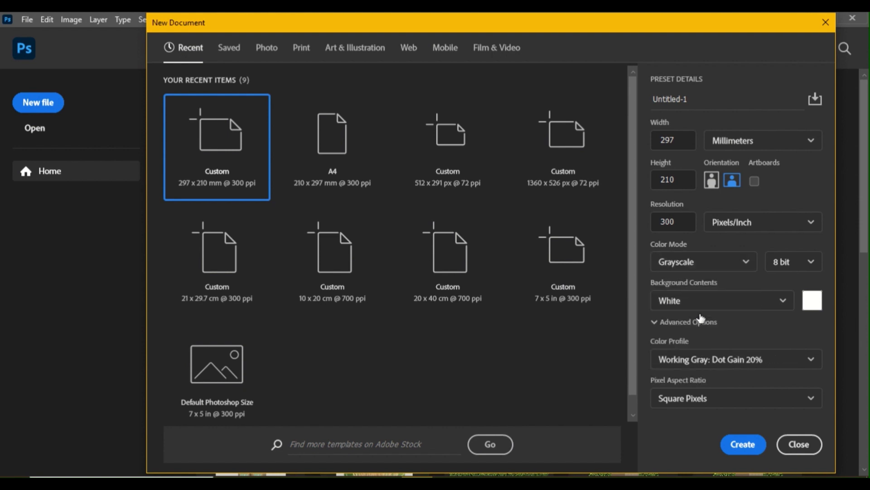
{"action": "left_click", "coordinate": [676, 266]}
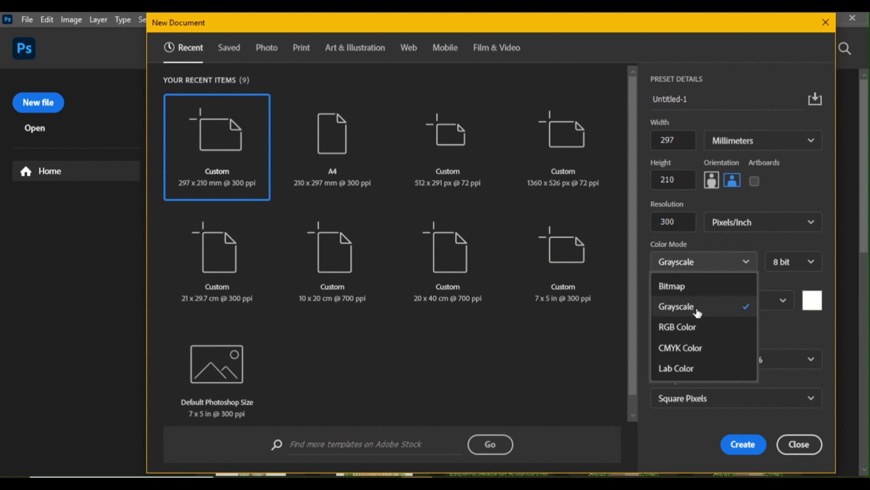
{"action": "left_click", "coordinate": [695, 349]}
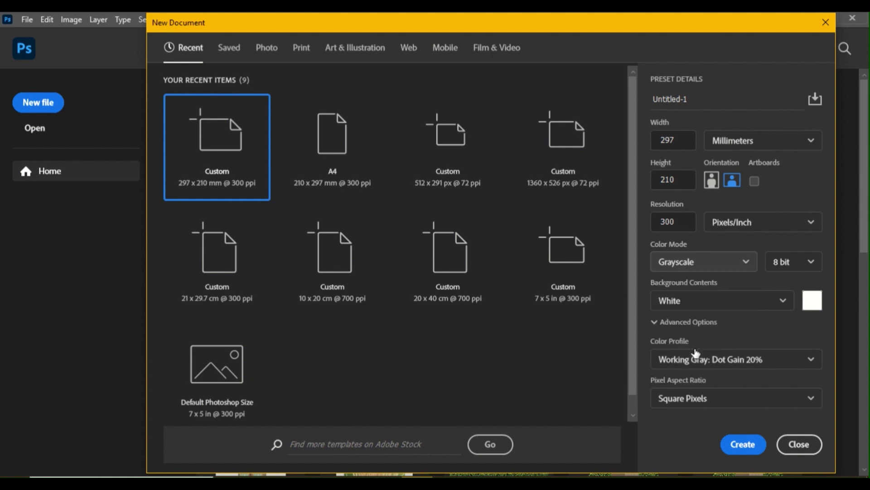
{"action": "left_click", "coordinate": [675, 270]}
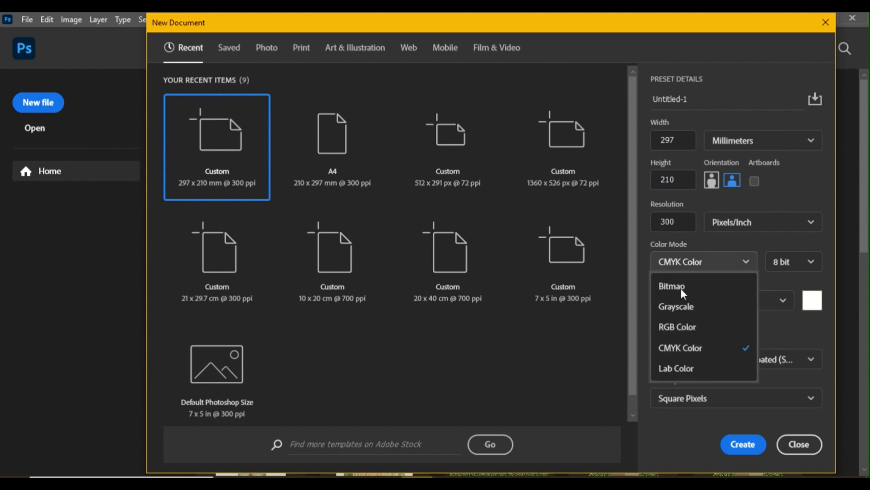
{"action": "left_click", "coordinate": [682, 326]}
{"action": "left_click", "coordinate": [694, 262]}
{"action": "left_click", "coordinate": [706, 349]}
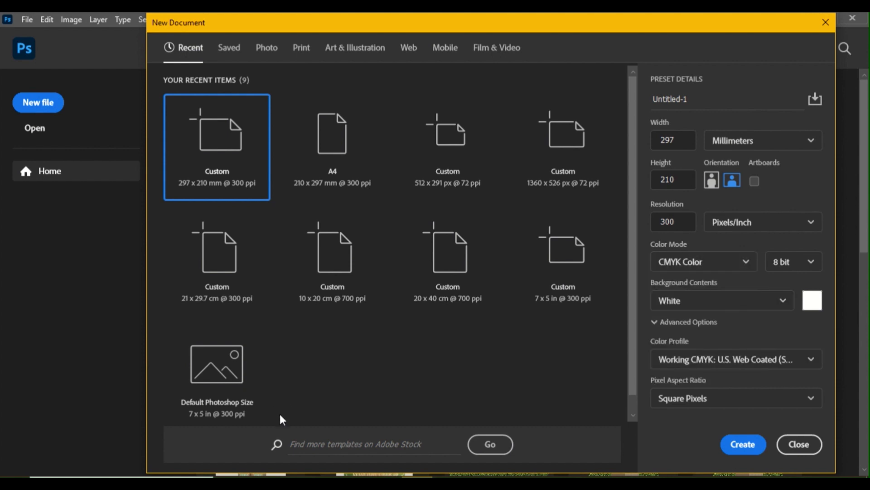
Check the available resolution units for the new document, keeping Pixels/Inch.
{"action": "left_click", "coordinate": [681, 220]}
{"action": "left_click", "coordinate": [723, 219]}
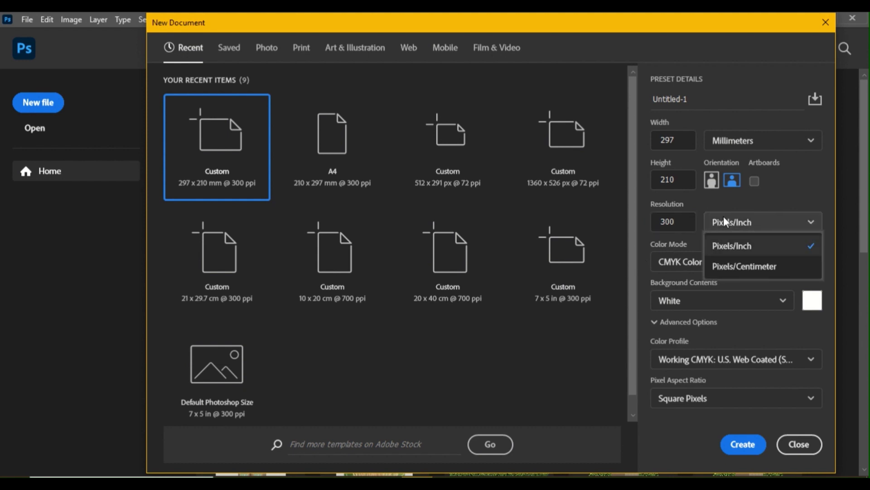
{"action": "left_click", "coordinate": [742, 253]}
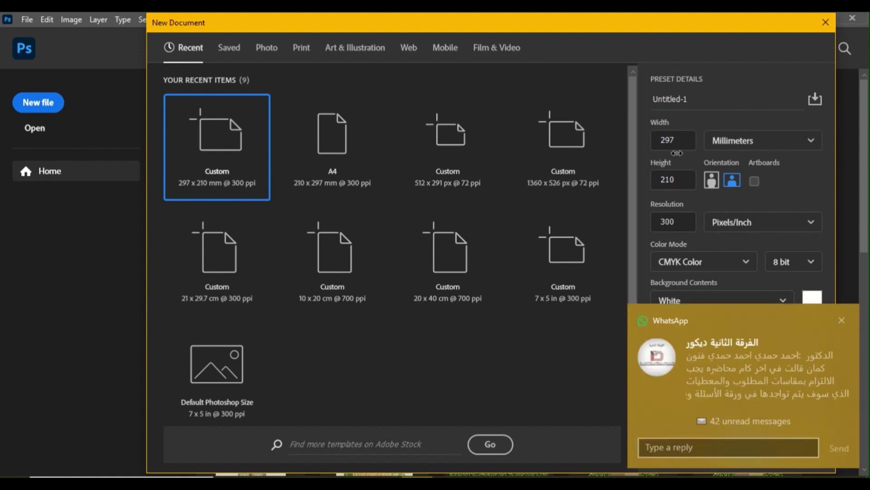
Dismiss the WhatsApp notification and minimize the WhatsApp window.
{"action": "left_click", "coordinate": [843, 312]}
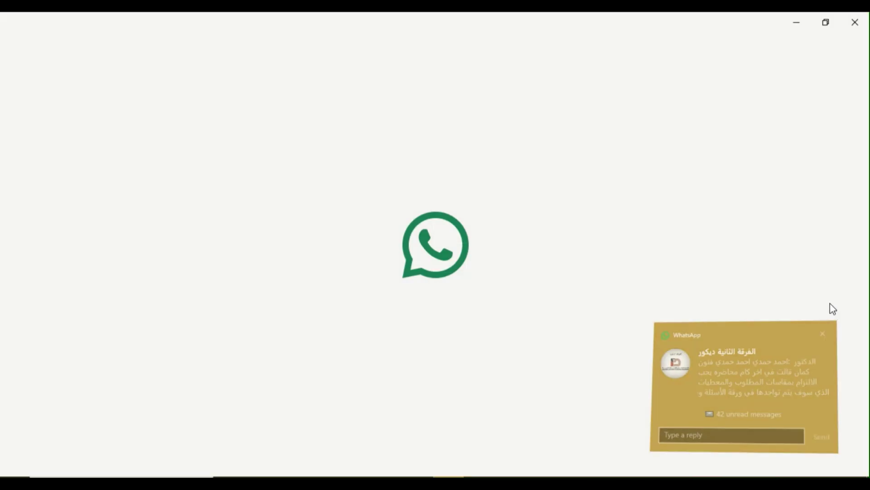
{"action": "left_click", "coordinate": [796, 24]}
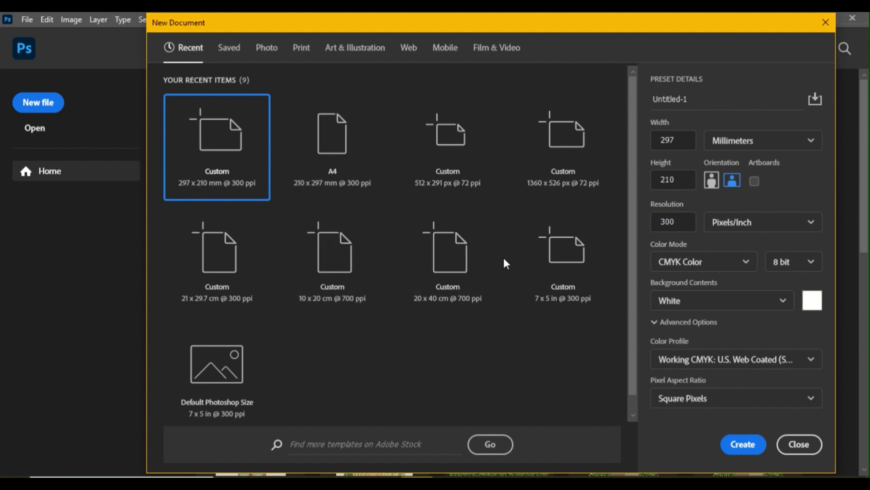
Choose the recent A4 preset and name the new document Test 1.
{"action": "left_click", "coordinate": [374, 170]}
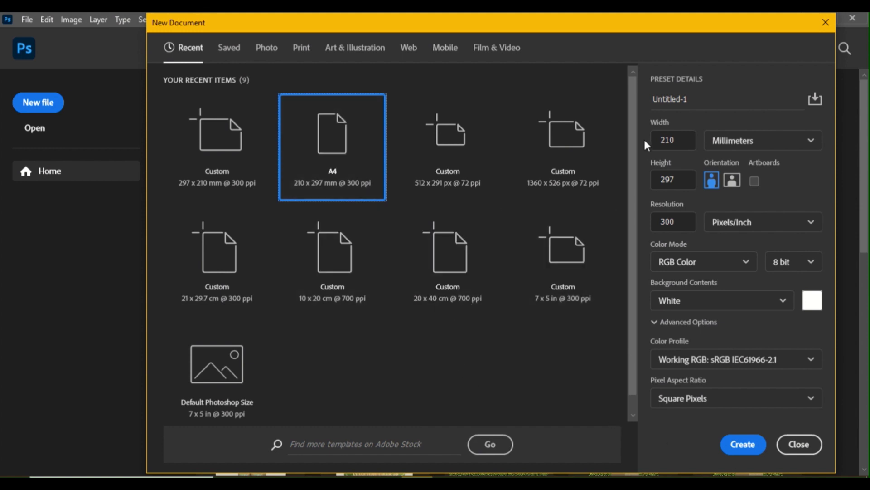
{"action": "left_click", "coordinate": [715, 101]}
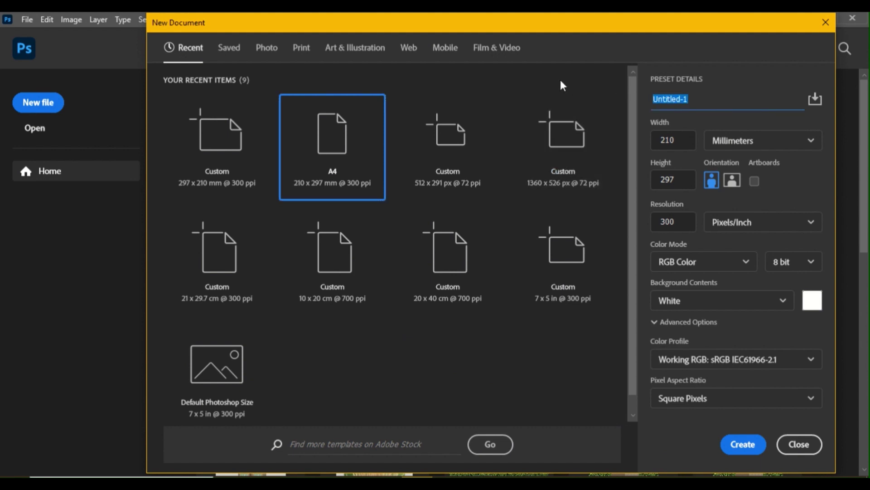
{"action": "type", "text": "th"}
{"action": "key", "text": "BackSpace"}
{"action": "type", "text": "EST"}
{"action": "key", "text": "BackSpace"}
{"action": "key", "text": "BackSpace"}
{"action": "key", "text": "BackSpace"}
{"action": "key", "text": "BackSpace"}
{"action": "key", "text": "BackSpace"}
{"action": "type", "text": "t"}
{"action": "key", "text": "BackSpace"}
{"action": "type", "text": "t"}
{"action": "key", "text": "BackSpace"}
{"action": "type", "text": "Test 1"}
Browse the blank document presets for film and video, photo, art and illustration, and print.
{"action": "left_click", "coordinate": [408, 47]}
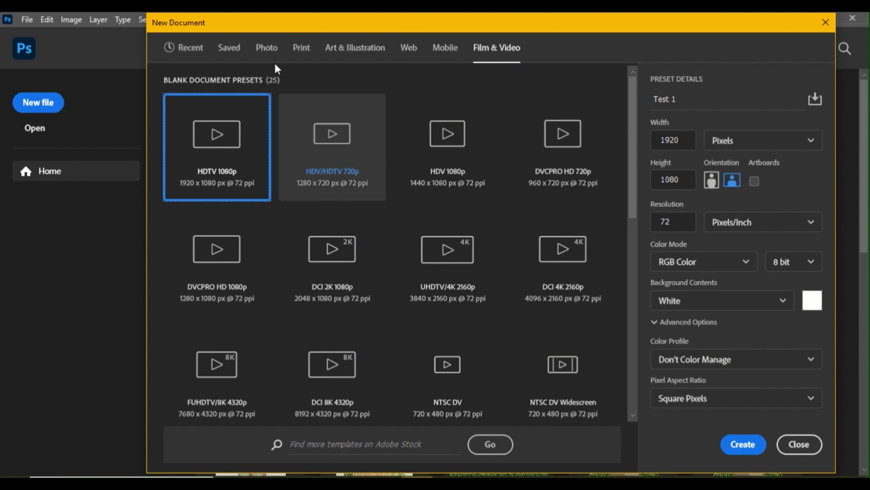
{"action": "left_click", "coordinate": [268, 51]}
{"action": "left_click", "coordinate": [300, 48]}
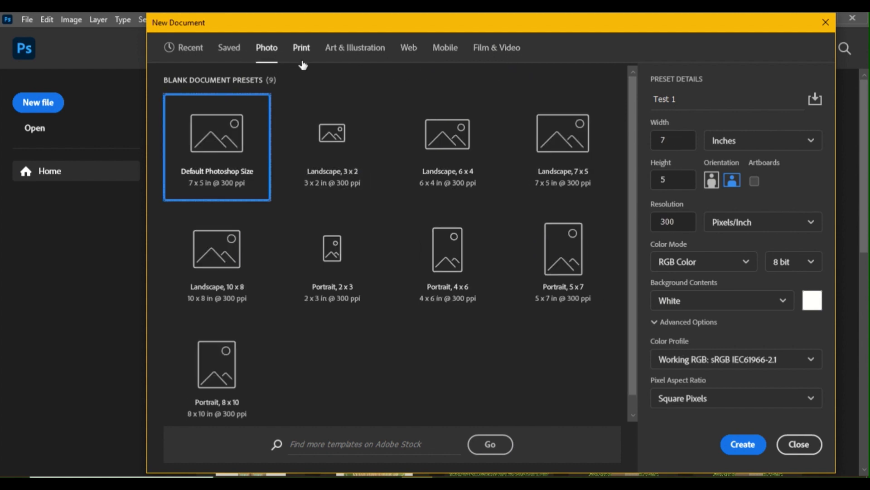
{"action": "left_click", "coordinate": [353, 58]}
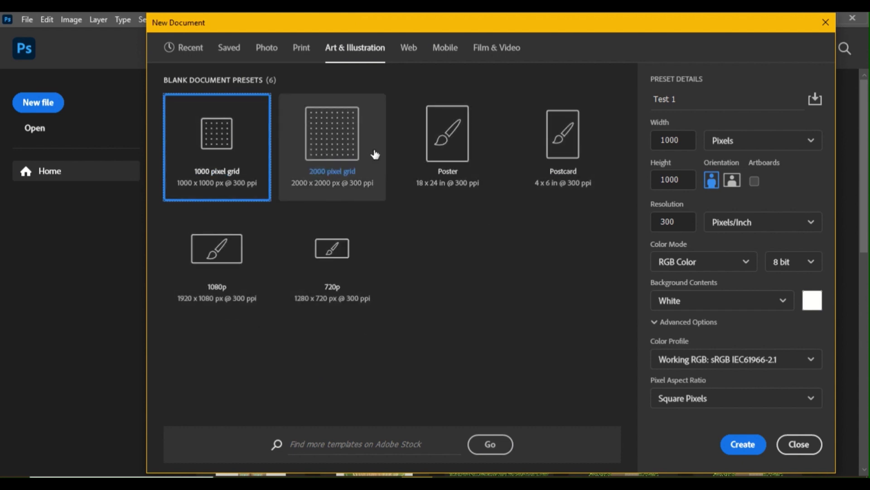
{"action": "left_click", "coordinate": [311, 51]}
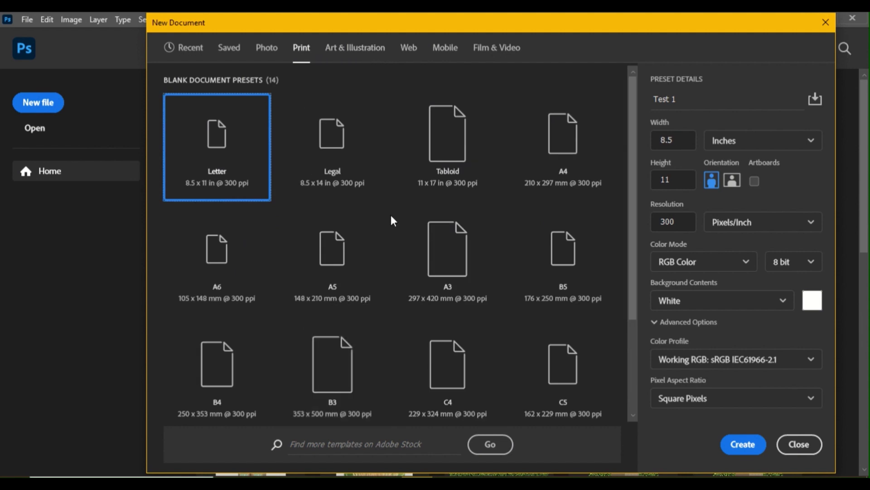
{"action": "scroll", "coordinate": [392, 220], "scroll_direction": "down", "scroll_amount": 3}
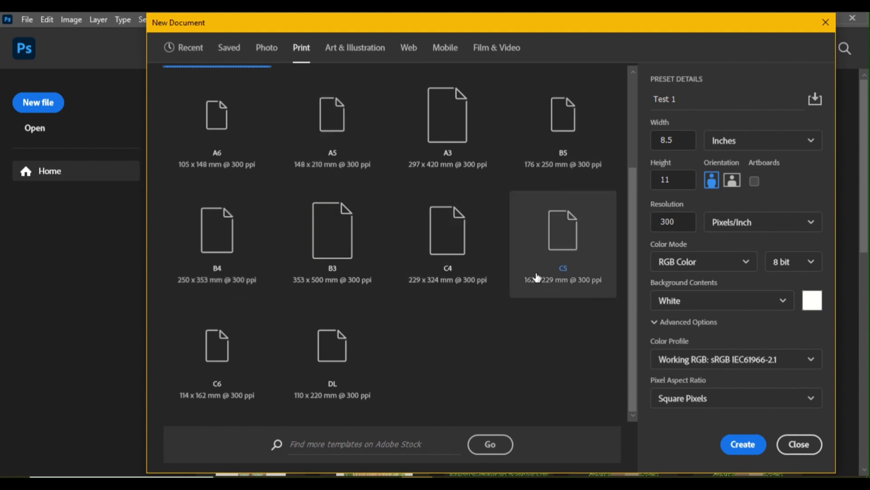
{"action": "scroll", "coordinate": [530, 278], "scroll_direction": "up", "scroll_amount": 3}
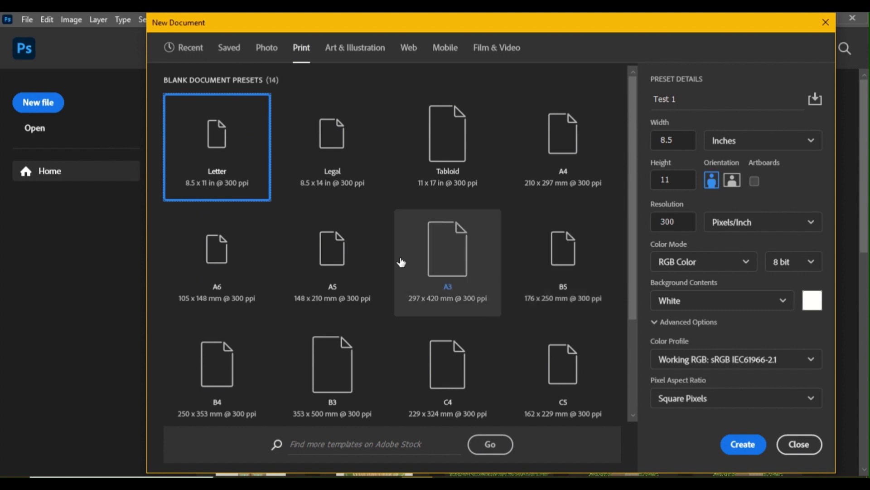
Compare the A4, A5 and A3 print presets, and set up A3 with the CMYK Color mode.
{"action": "left_click", "coordinate": [540, 140]}
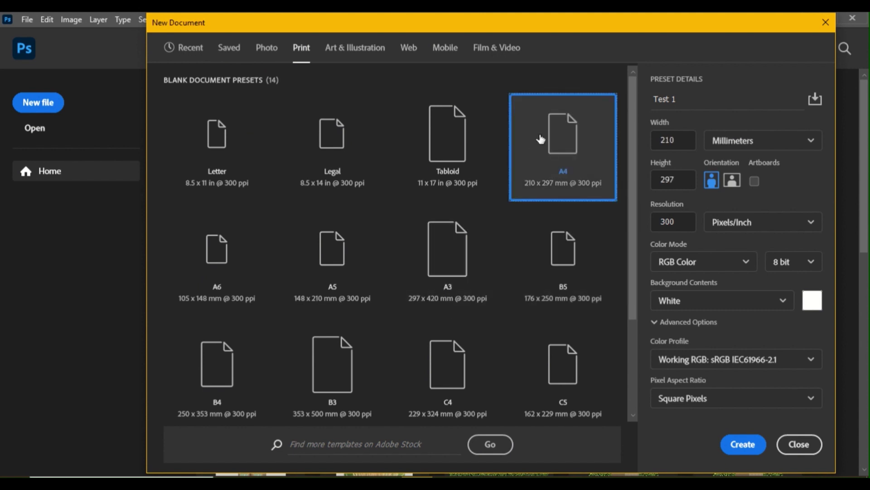
{"action": "left_click", "coordinate": [320, 303]}
{"action": "left_click", "coordinate": [435, 297]}
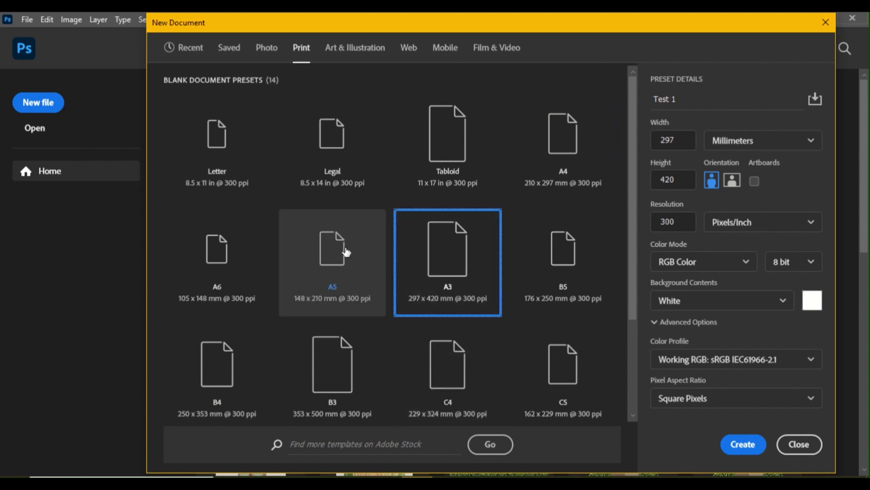
{"action": "left_click", "coordinate": [557, 147]}
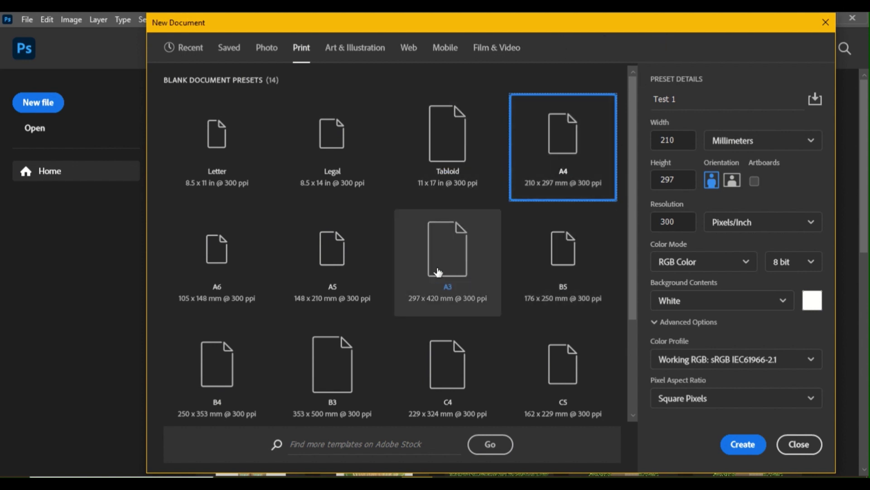
{"action": "left_click", "coordinate": [315, 274]}
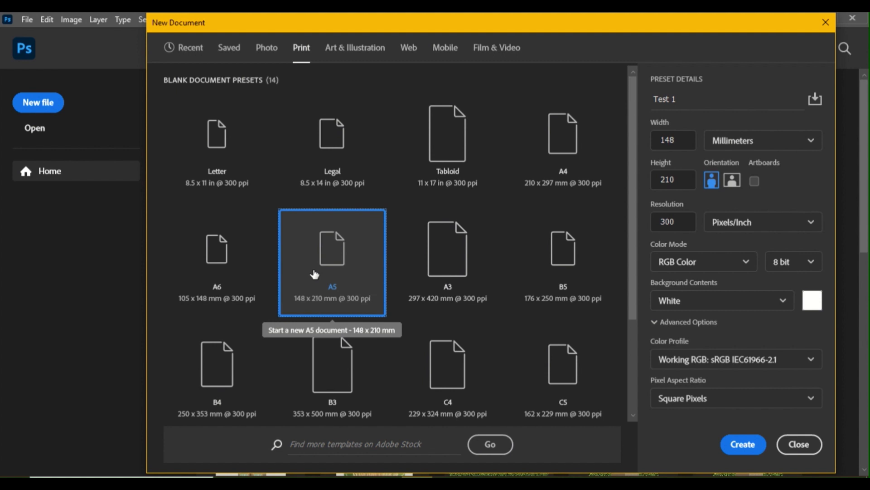
{"action": "left_click", "coordinate": [452, 267]}
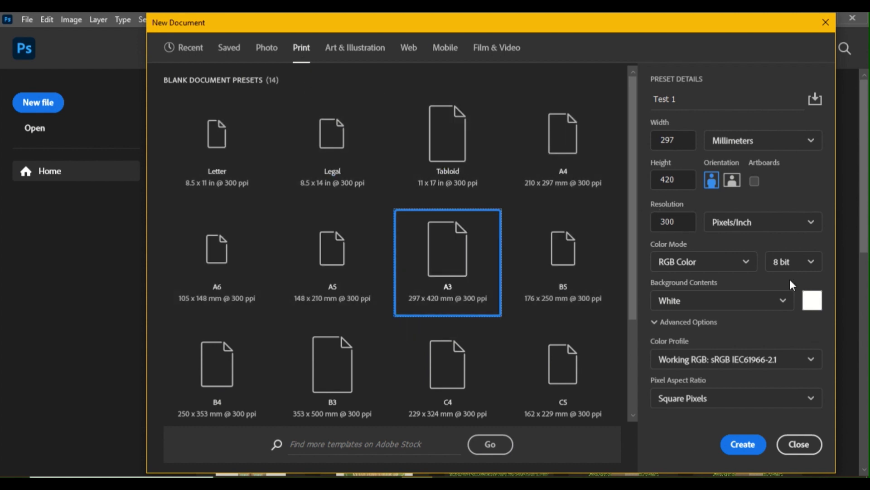
{"action": "left_click", "coordinate": [746, 262]}
{"action": "left_click", "coordinate": [691, 348]}
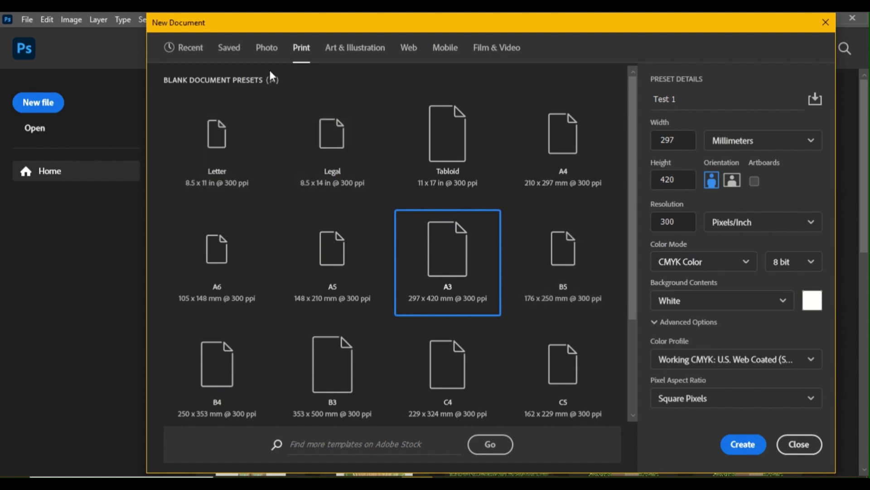
Compare the presets offered in the Photo, Print and Art & Illustration categories.
{"action": "left_click", "coordinate": [275, 49]}
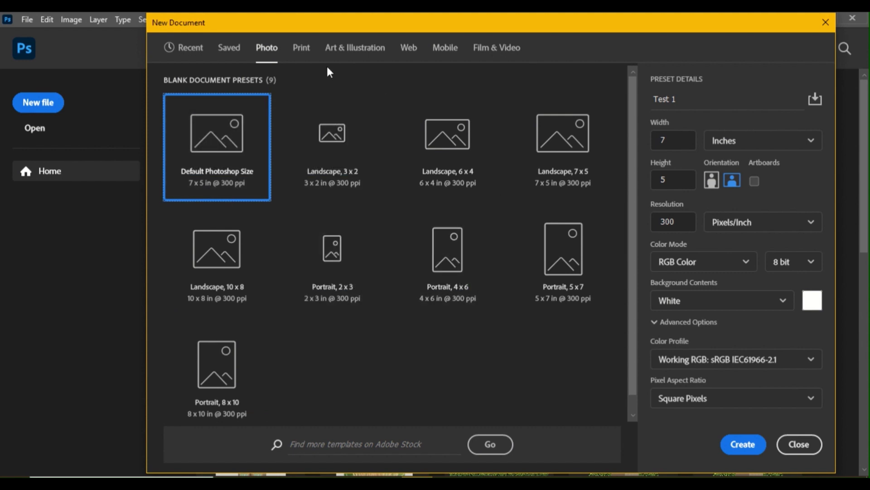
{"action": "left_click", "coordinate": [304, 47]}
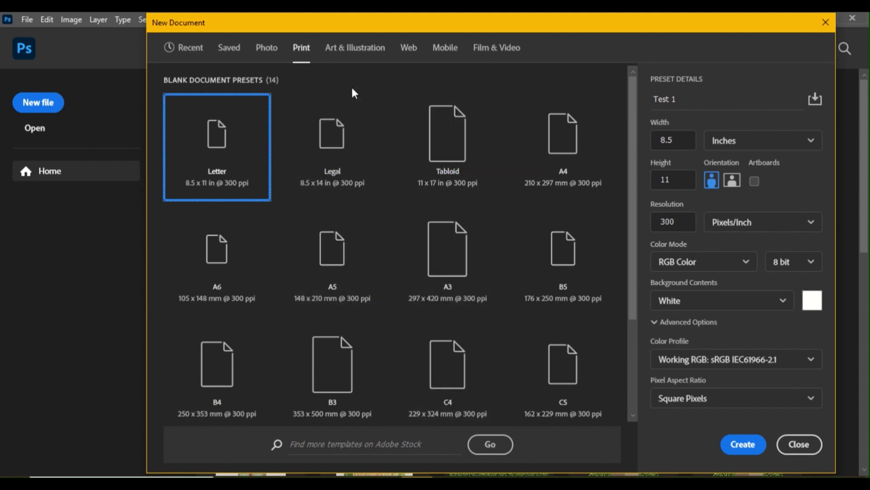
{"action": "left_click", "coordinate": [351, 56]}
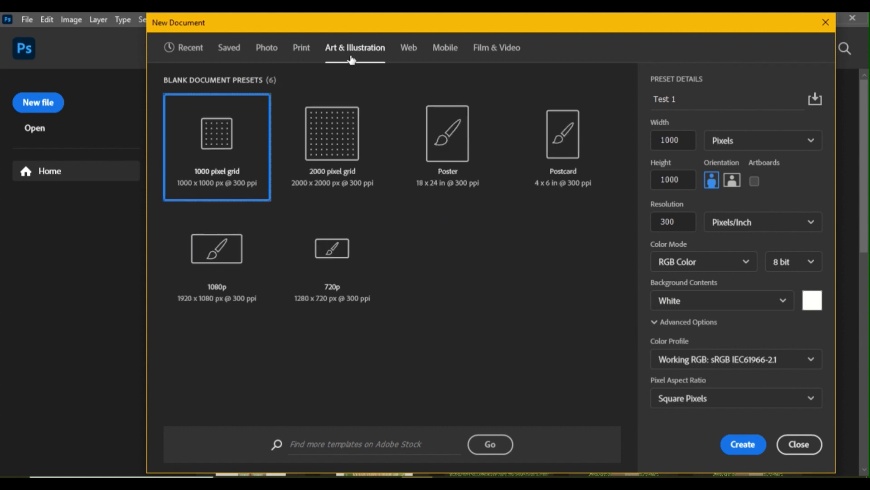
{"action": "left_click", "coordinate": [303, 51]}
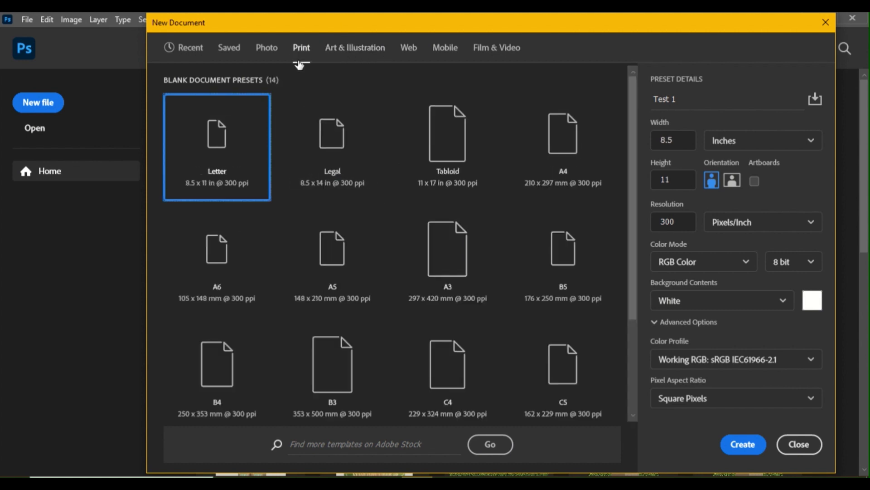
{"action": "left_click", "coordinate": [354, 55]}
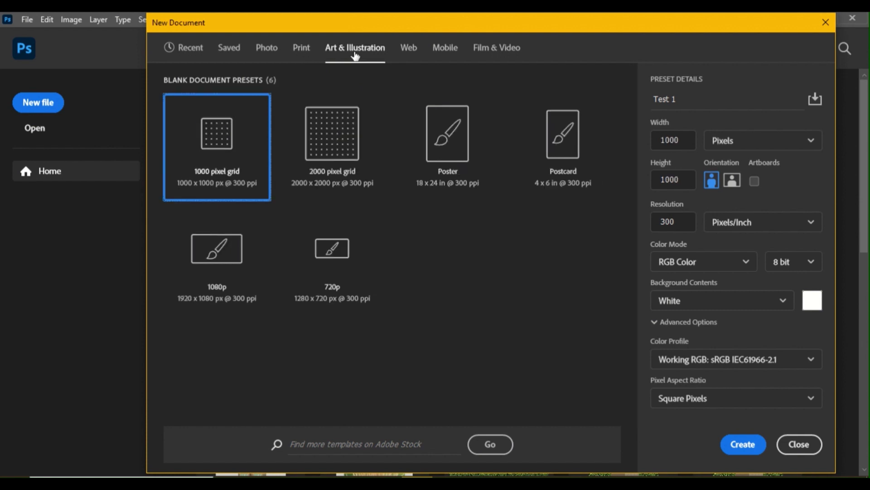
Create the new document from the Letter print preset, 8.5 x 11 in at 300 ppi in RGB Color.
{"action": "left_click", "coordinate": [293, 48]}
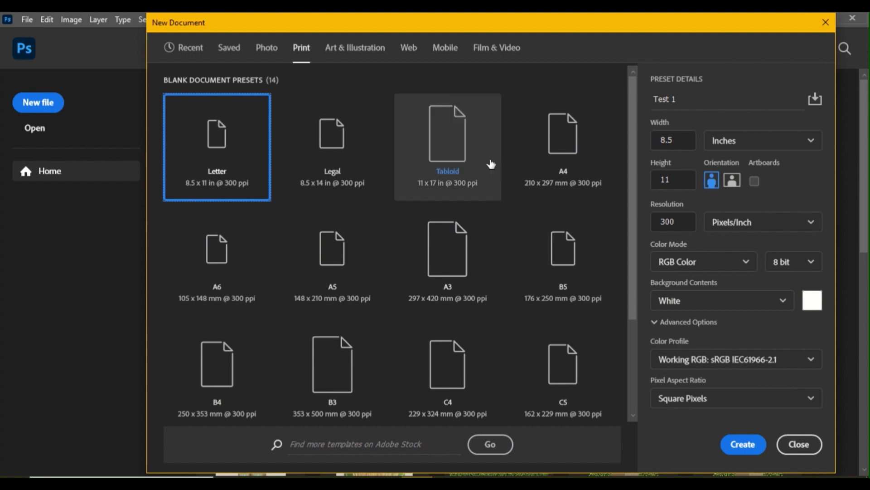
{"action": "scroll", "coordinate": [489, 168], "scroll_direction": "down", "scroll_amount": 3}
{"action": "scroll", "coordinate": [488, 174], "scroll_direction": "up", "scroll_amount": 3}
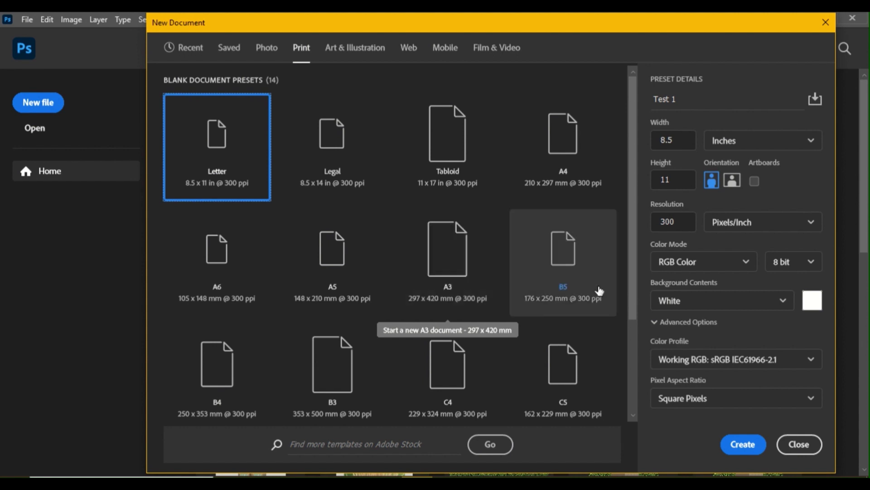
{"action": "left_click", "coordinate": [754, 446]}
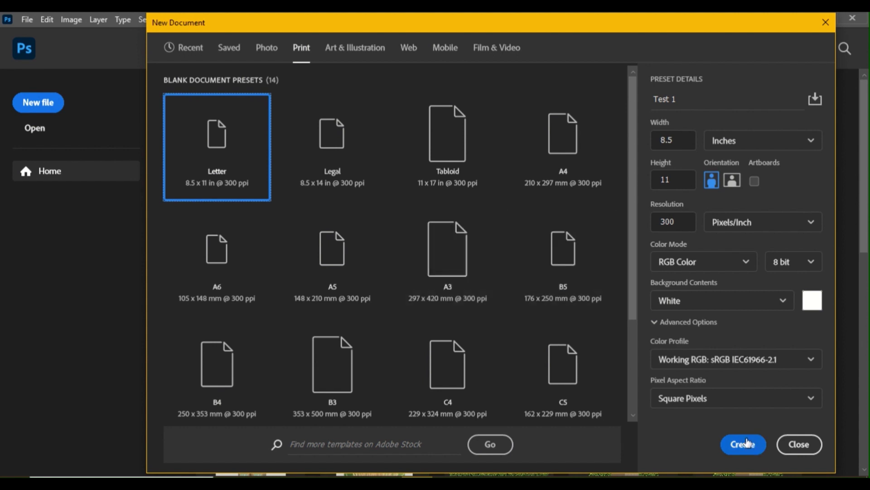